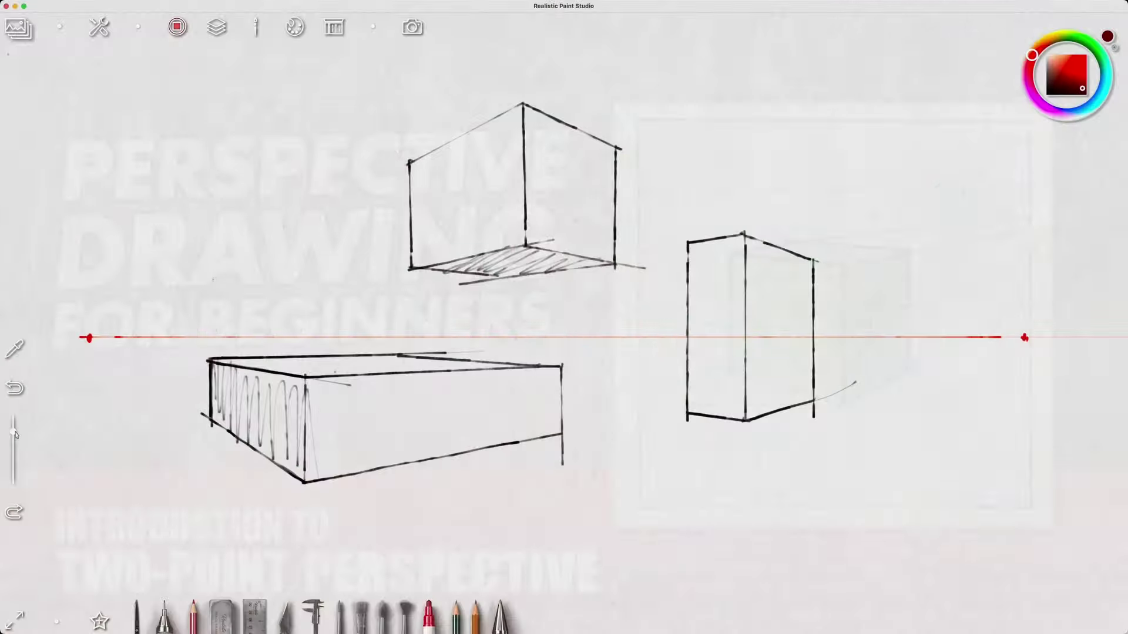
Hand-letter the red two-point perspective title with the pen
mouse_move(192, 121)
left_mouse_down()
mouse_move(208, 139)
mouse_move(227, 123)
mouse_move(240, 132)
left_mouse_up()
mouse_move(248, 121)
left_mouse_down()
mouse_move(248, 134)
mouse_move(264, 120)
left_mouse_up()
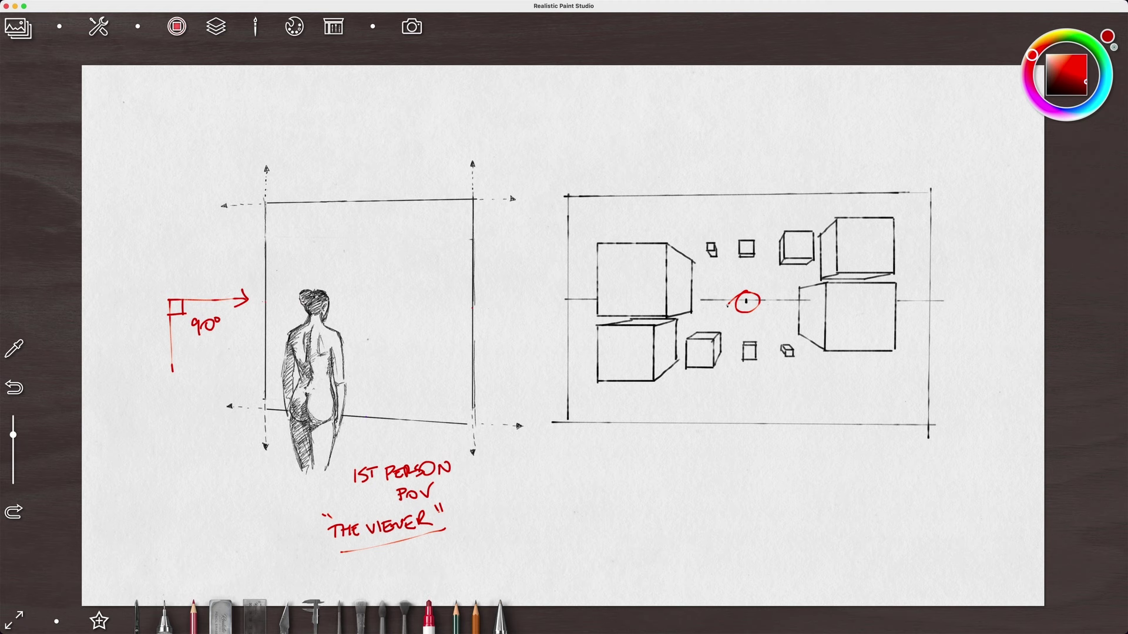
Finish the VP label, write 90 by the right-angle mark, and circle VP1
left_click_drag(751, 269, 755, 283)
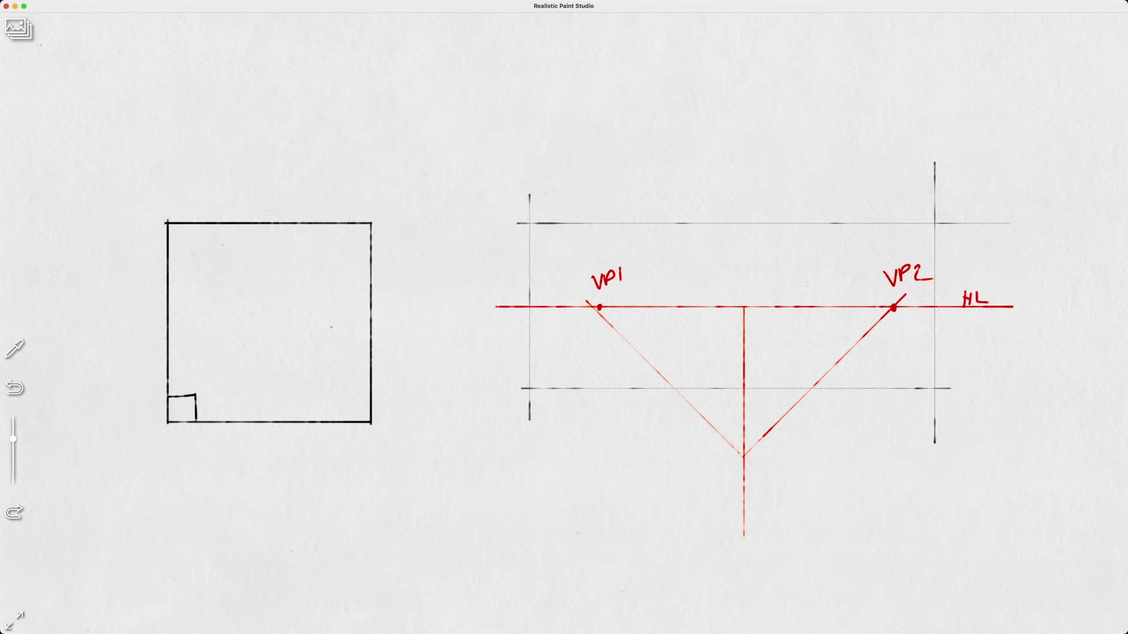
mouse_move(227, 395)
left_mouse_down()
mouse_move(231, 413)
mouse_move(245, 410)
left_mouse_up()
left_click_drag(594, 281, 634, 265)
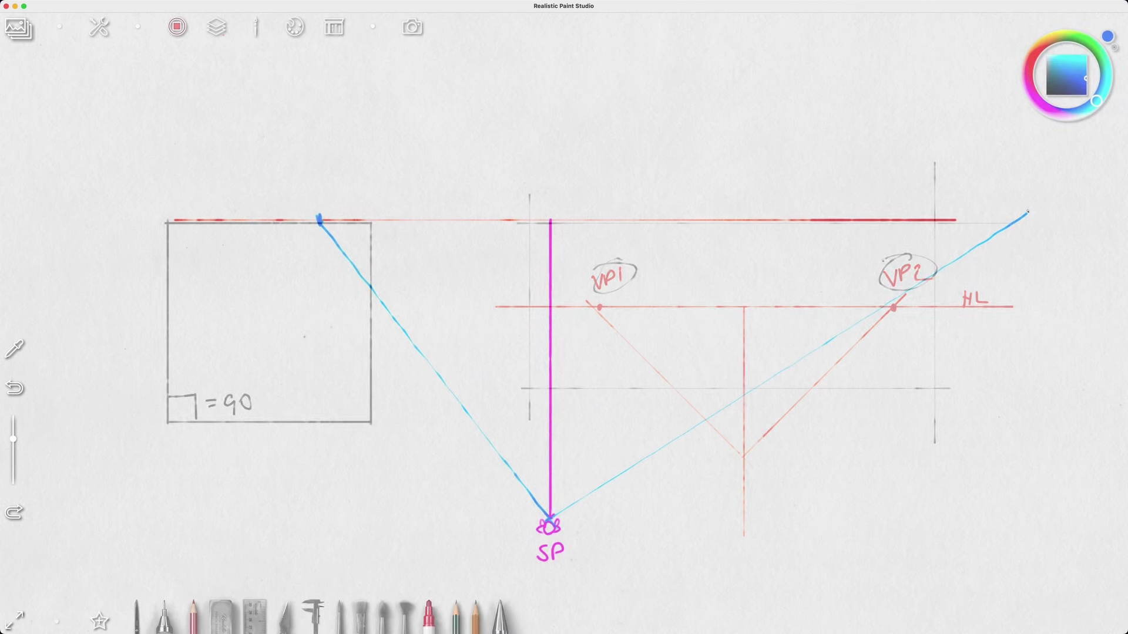
Write NOT 90 by the station point, draw a red apex line, and angle the straightedge through VPL
mouse_move(640, 507)
left_mouse_down()
mouse_move(653, 522)
mouse_move(723, 520)
left_mouse_up()
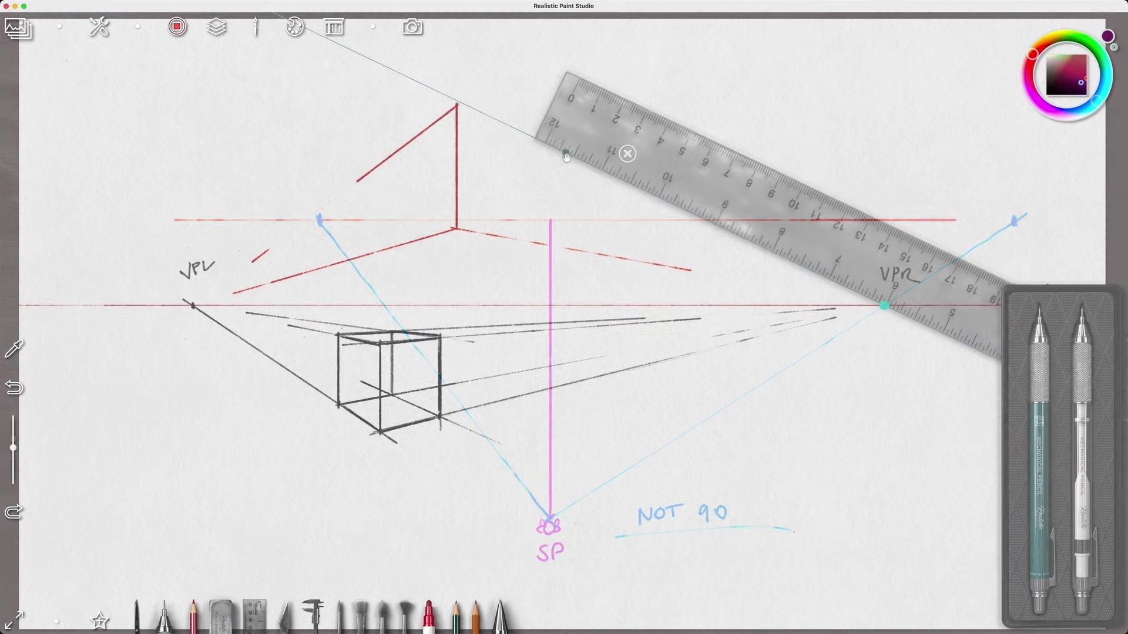
left_click_drag(457, 106, 564, 155)
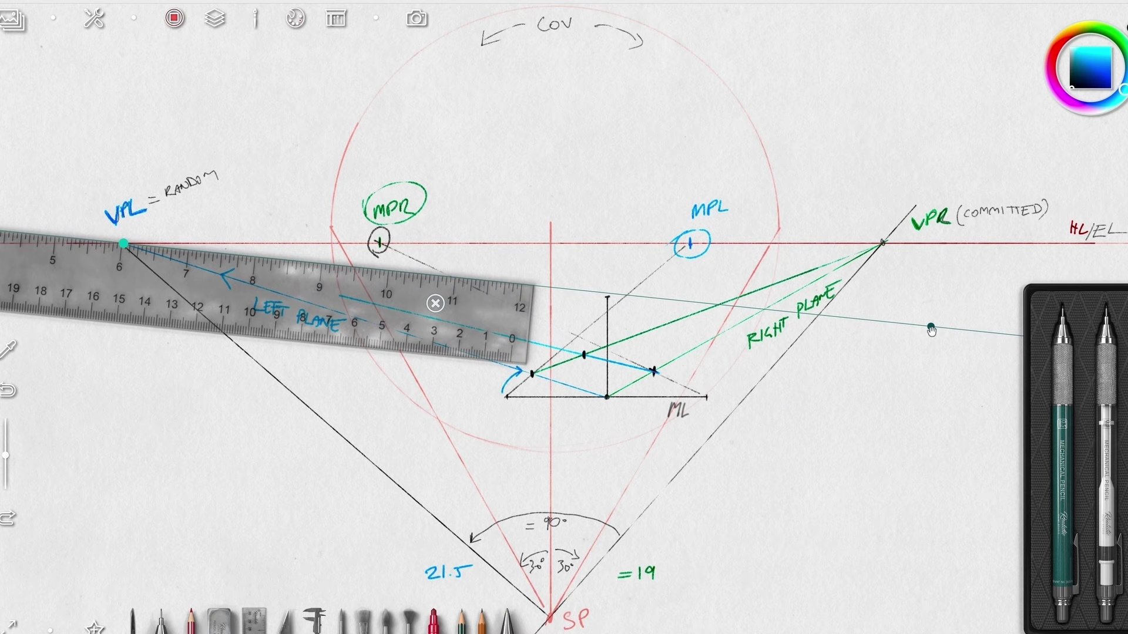
left_click_drag(932, 329, 930, 335)
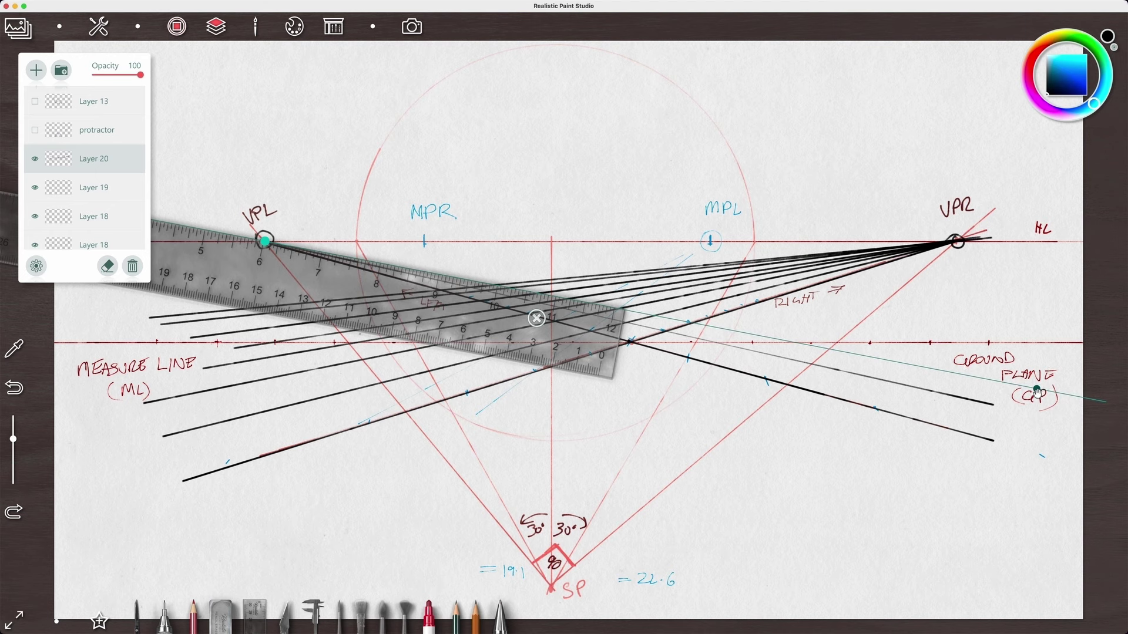
Ink a dark line along the ruler edge toward the ground plane
left_click_drag(1003, 383, 837, 353)
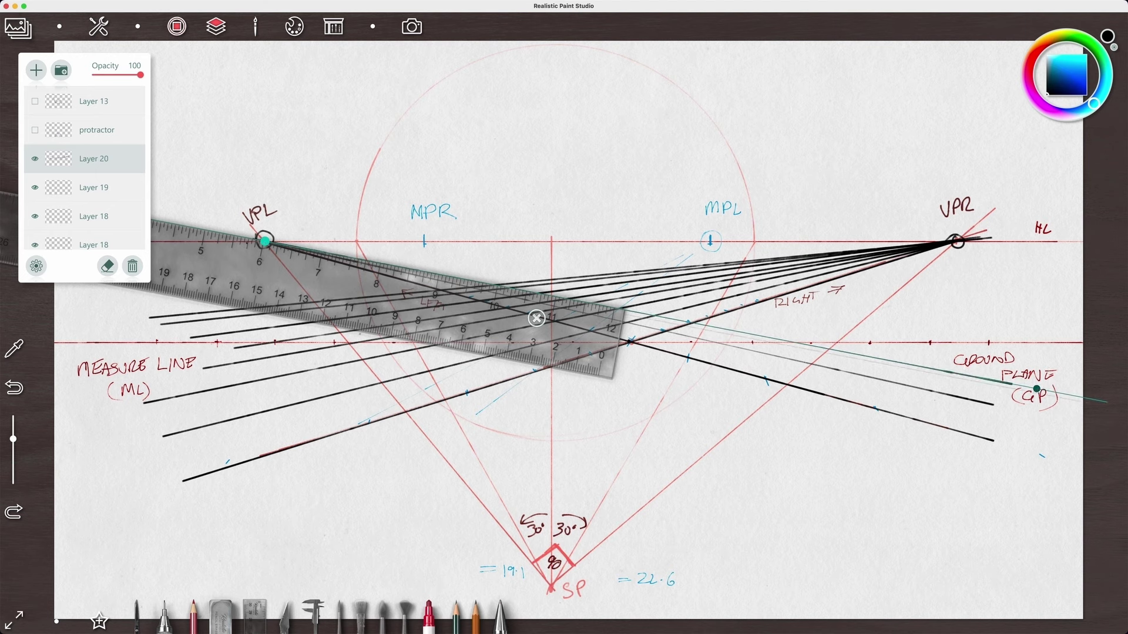